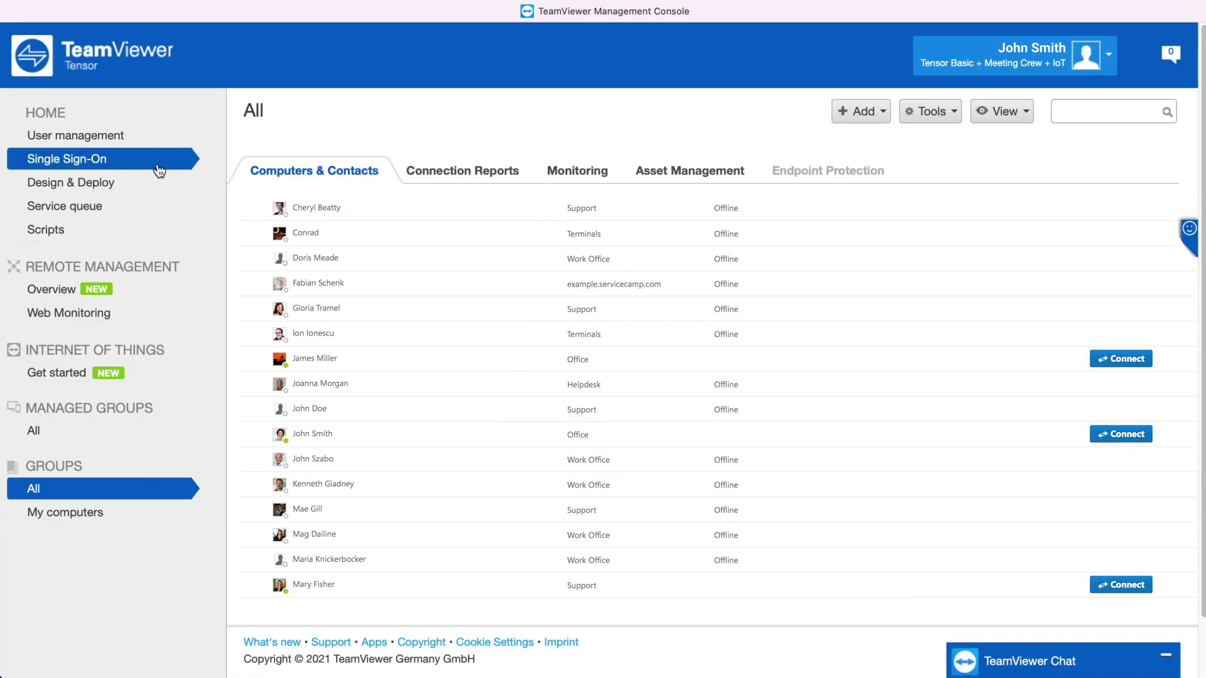
- Add SSO domain acmeinc.com with its Okta metadata URL and save it
left_click(159, 167)
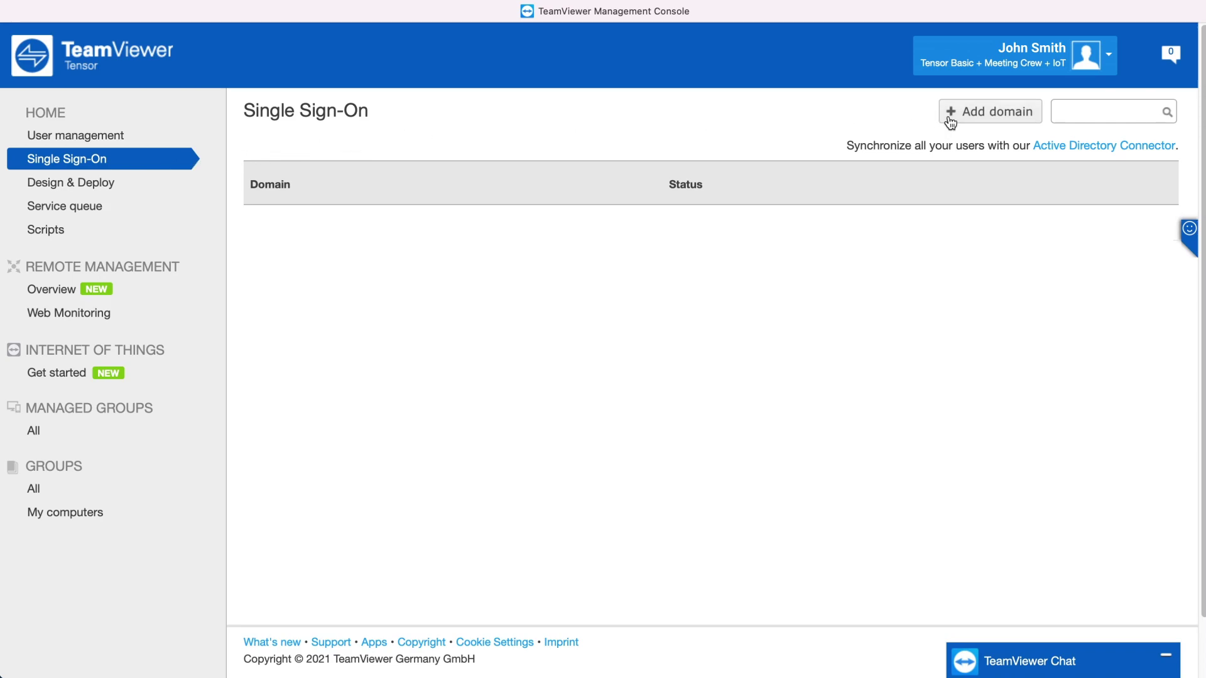
left_click(949, 121)
type("acmeinc.com")
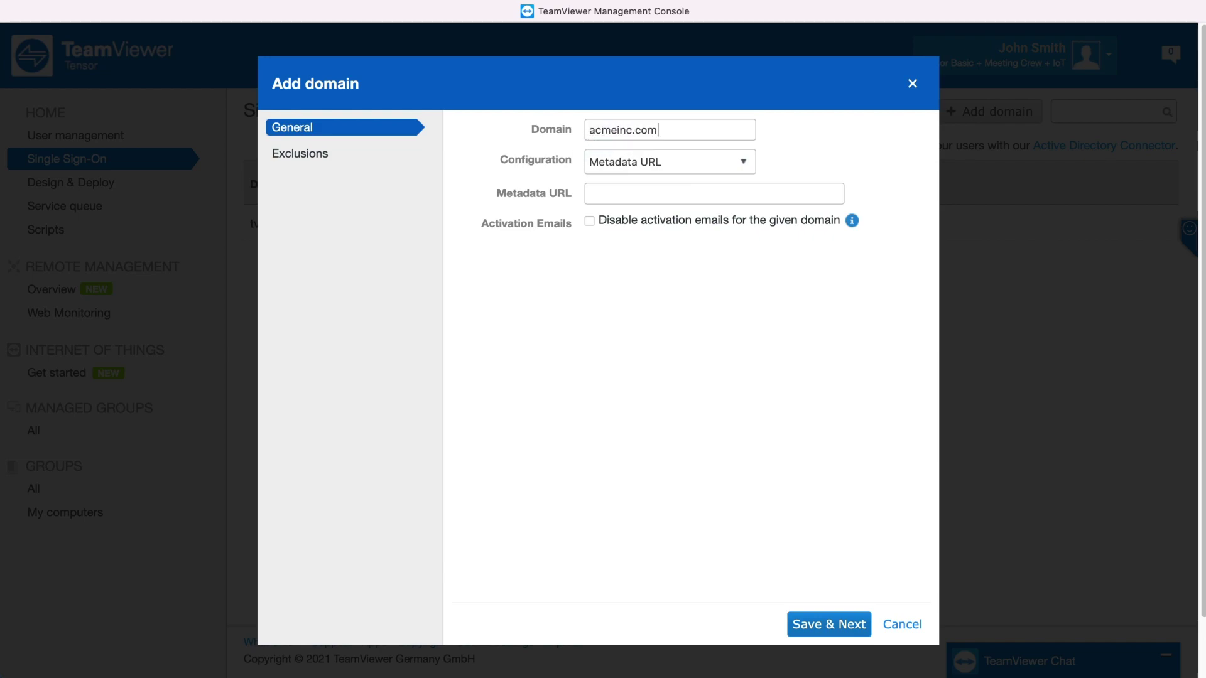
left_click(727, 191)
type("http://okta.com/app/12345678/exkf")
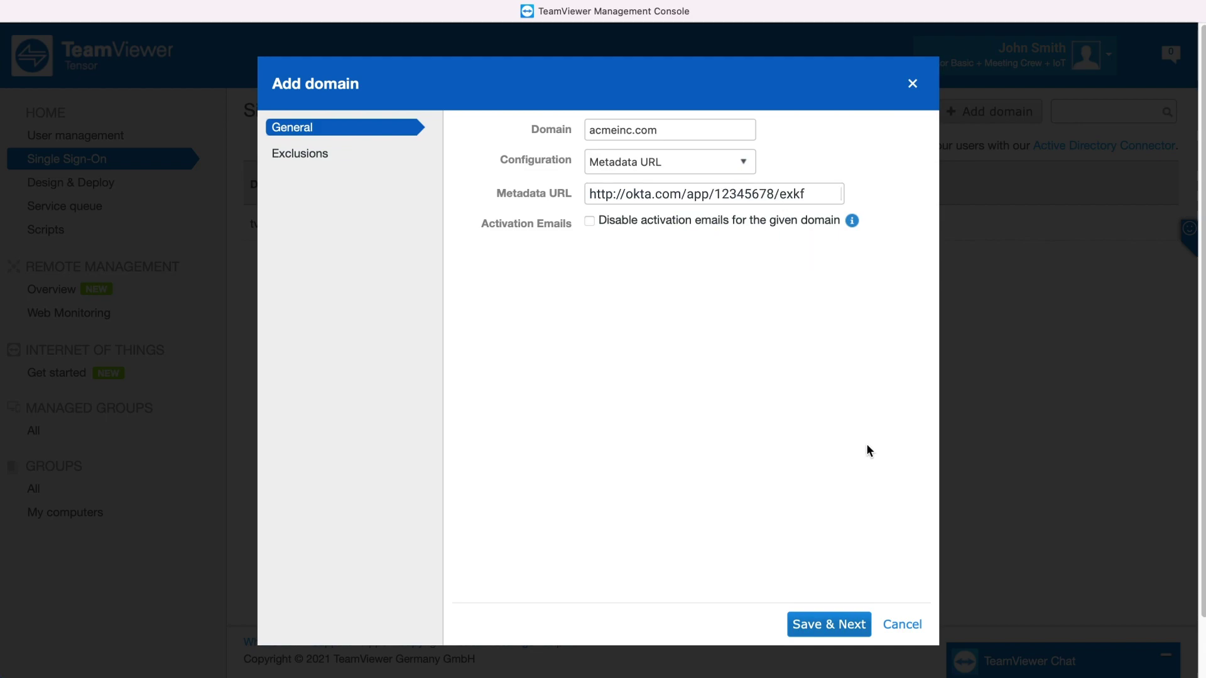
left_click(839, 626)
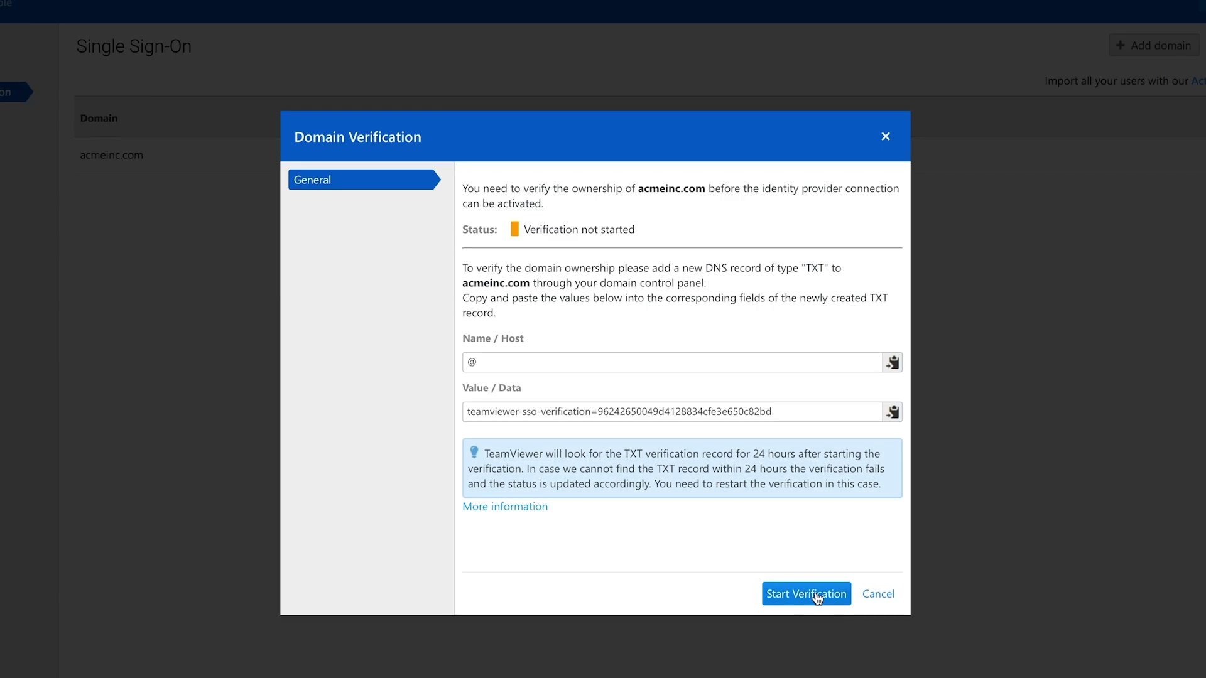
- Start ownership verification for the acmeinc.com domain
left_click(815, 597)
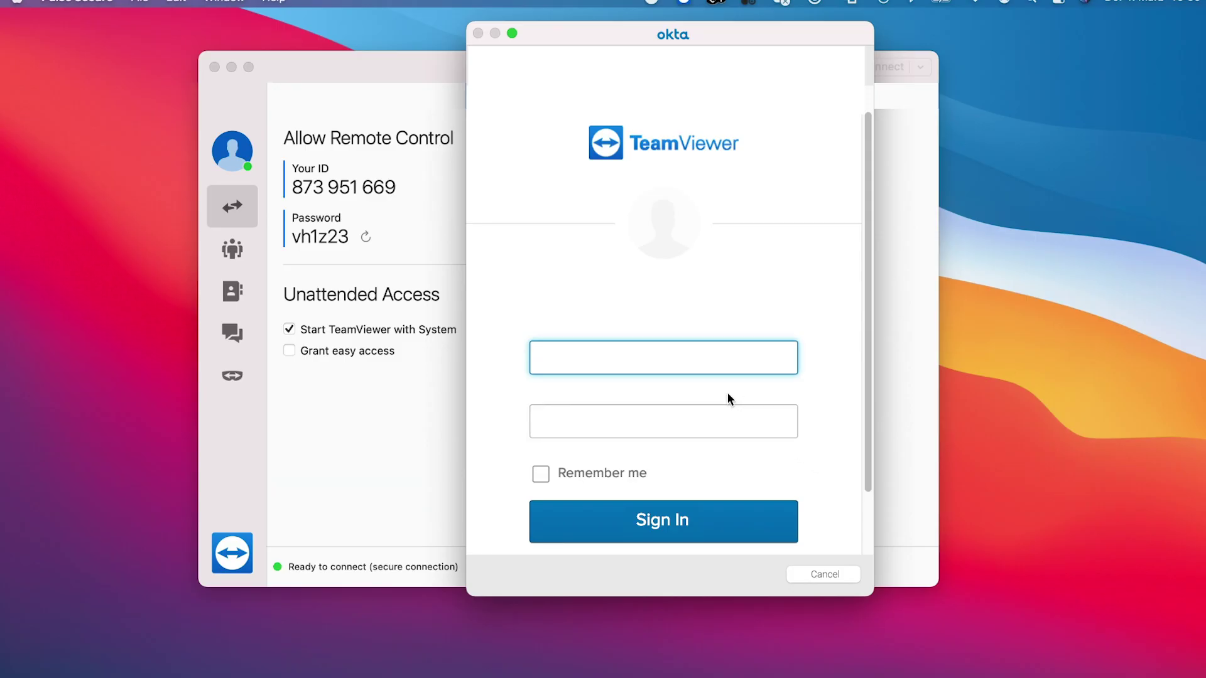
type("john.smith")
- Enter the username and password in the Okta prompt and sign in
left_click(678, 417)
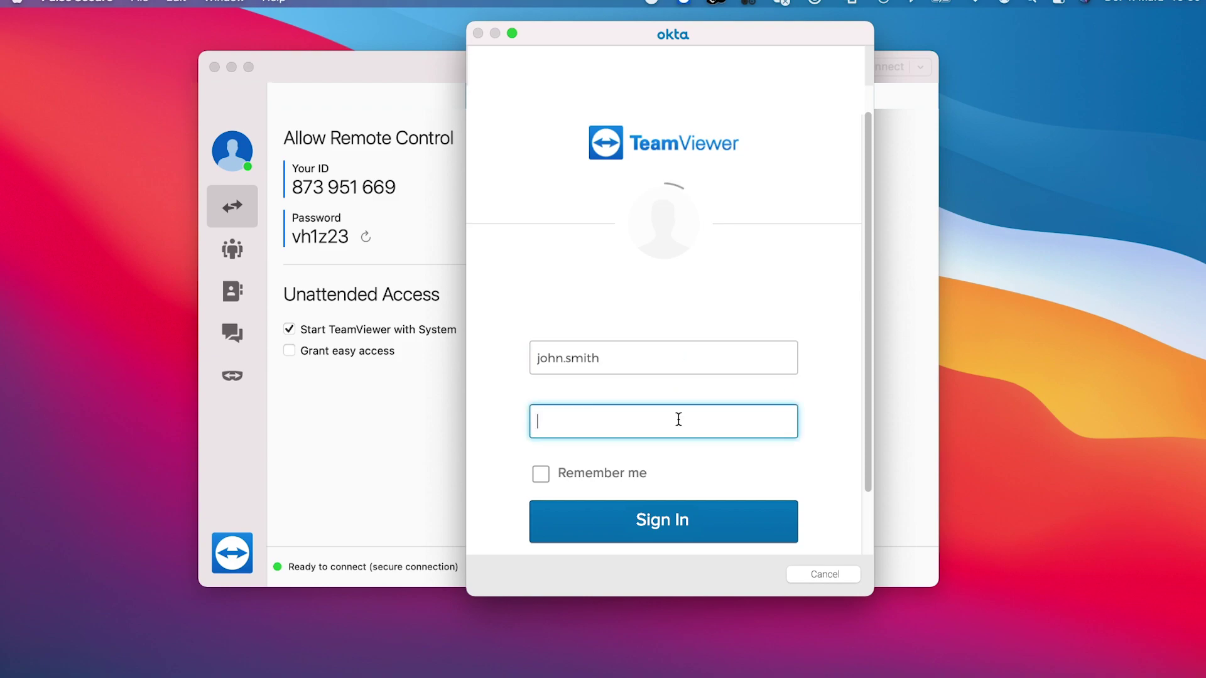
type("p•••••••••")
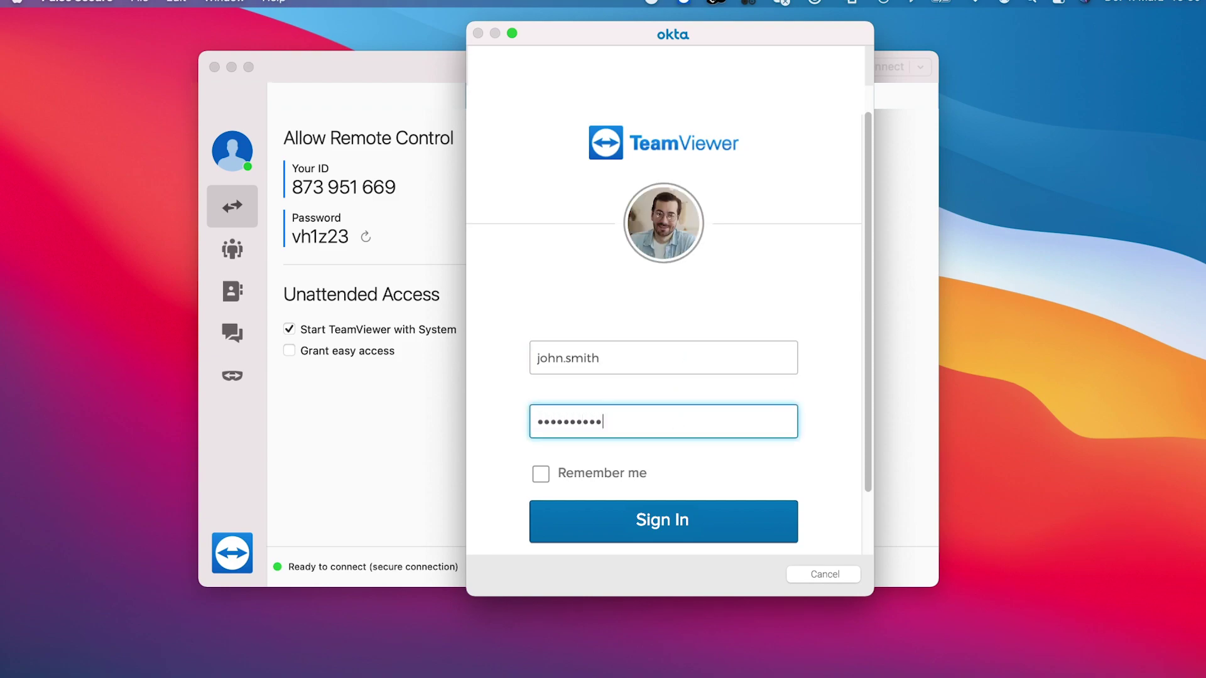
left_click(659, 514)
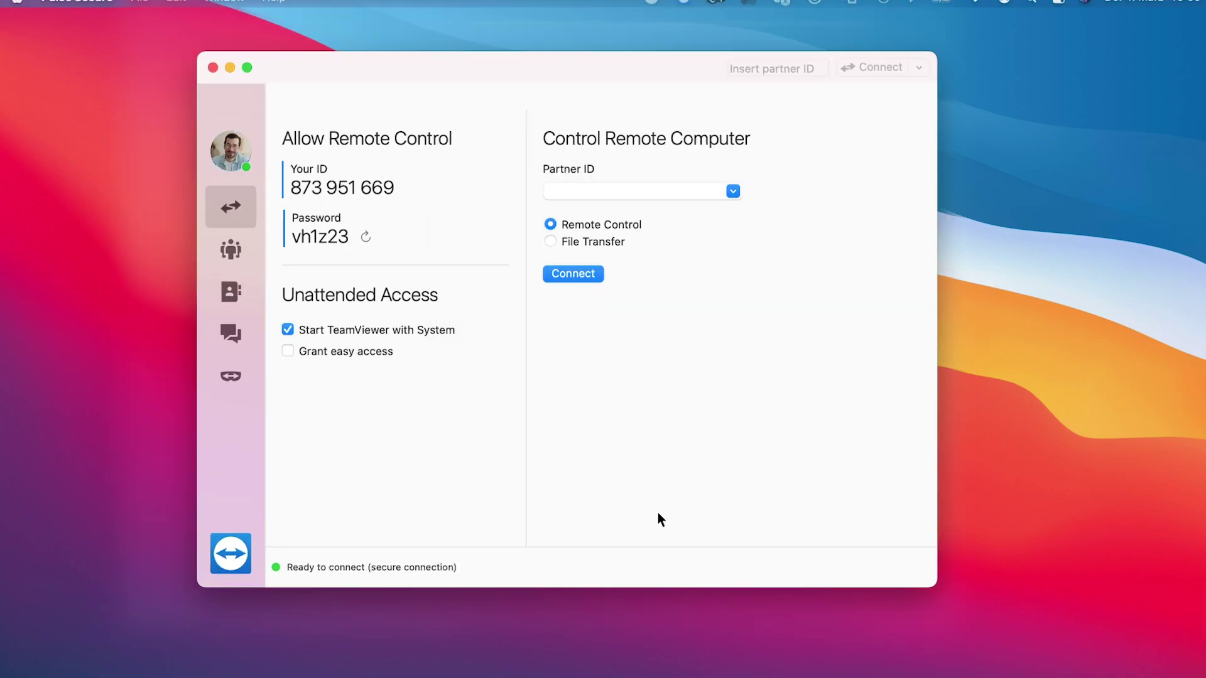